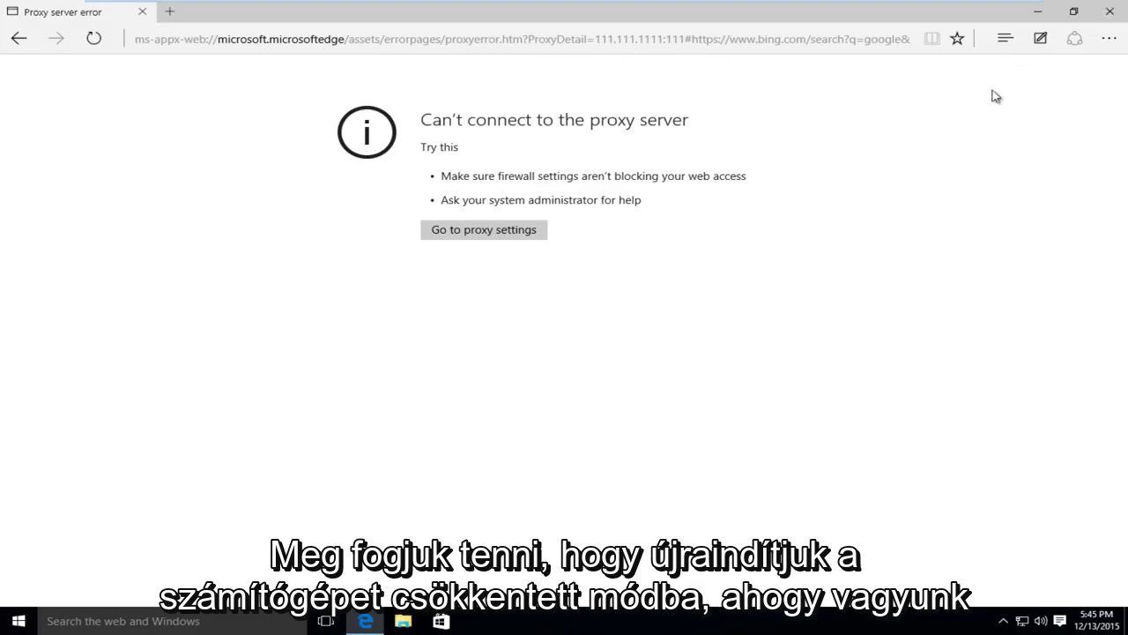
# Close the browser showing the proxy error and Shift-restart into advanced startup options.
pyautogui.click(1103, 18)
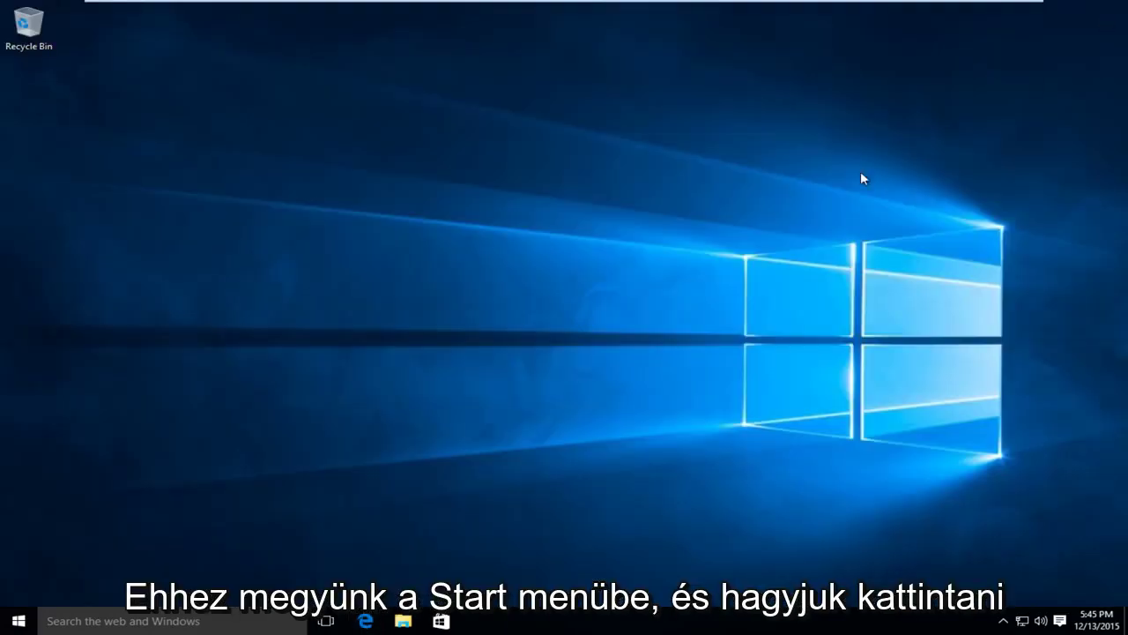
pyautogui.click(5, 626)
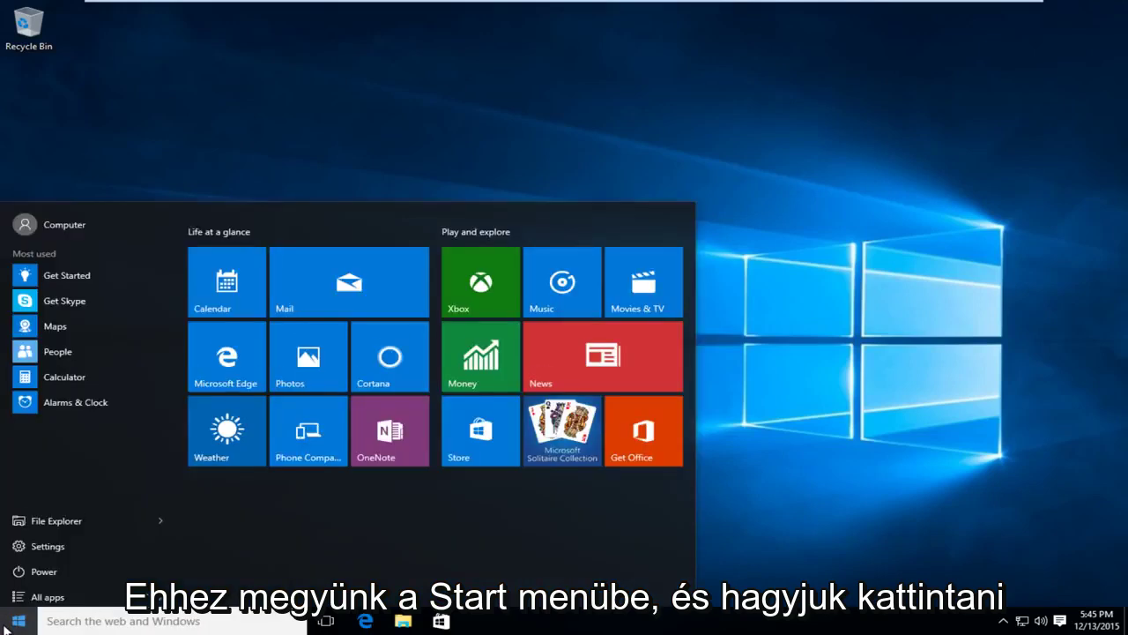
pyautogui.click(42, 568)
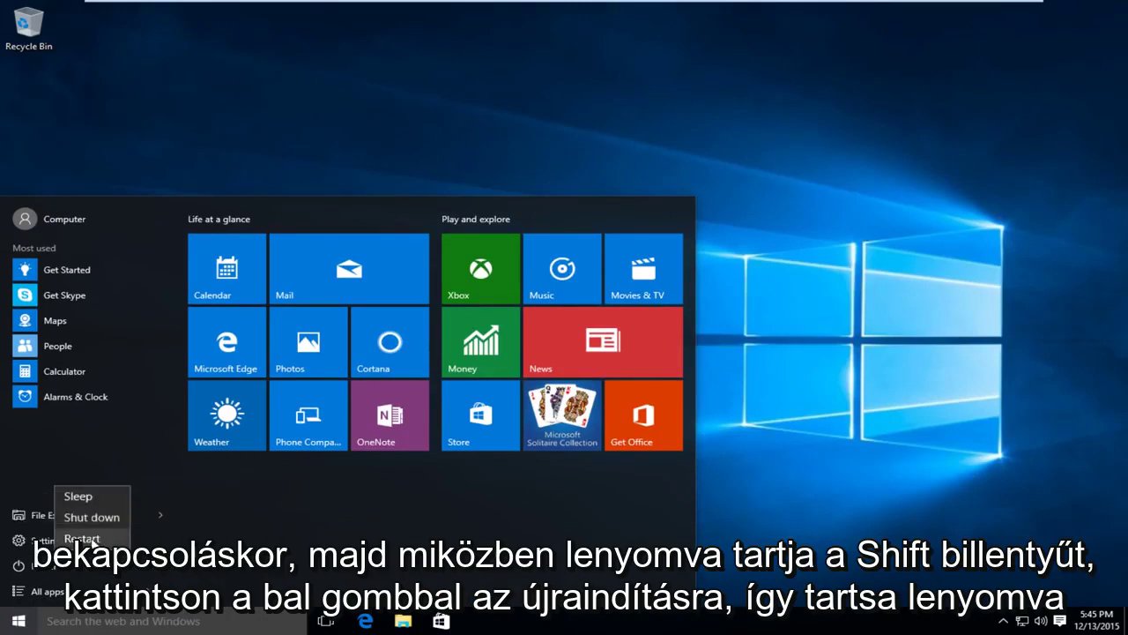
pyautogui.keyDown('shift'); pyautogui.click(88, 537); pyautogui.keyUp('shift')
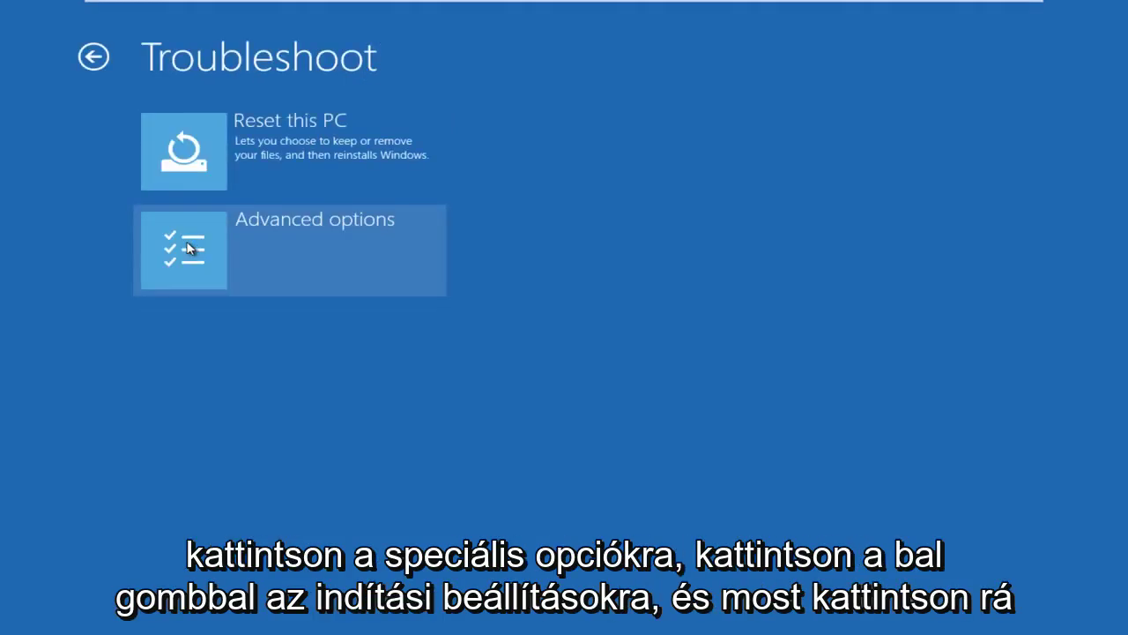
# Go to Advanced options > Startup Settings to restart Windows into Safe Mode.
pyautogui.click(188, 248)
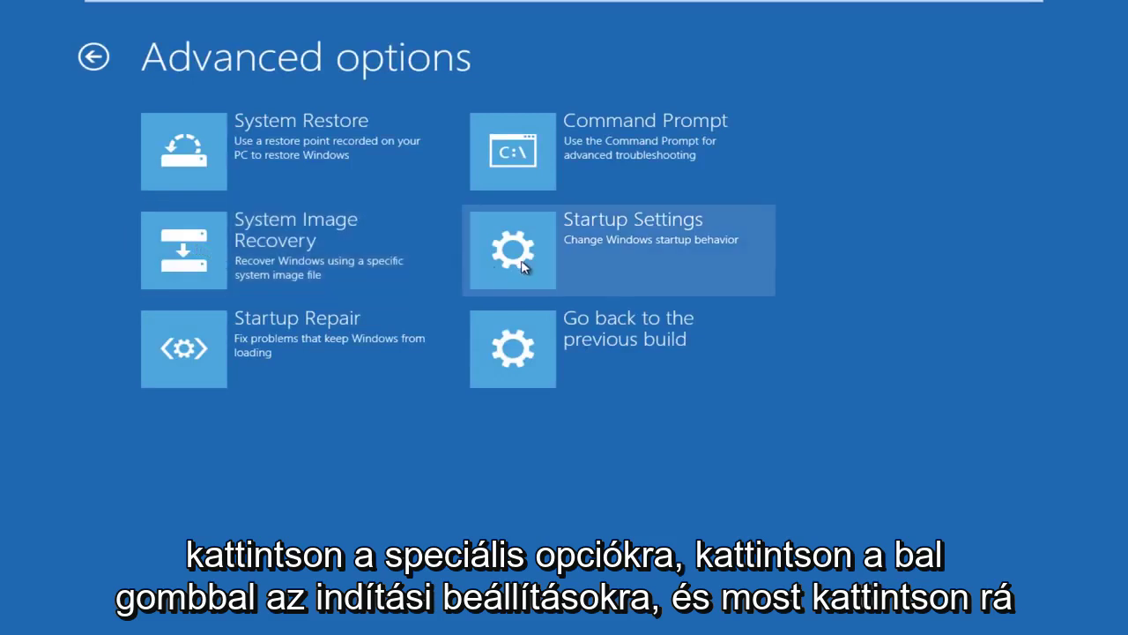
pyautogui.click(524, 265)
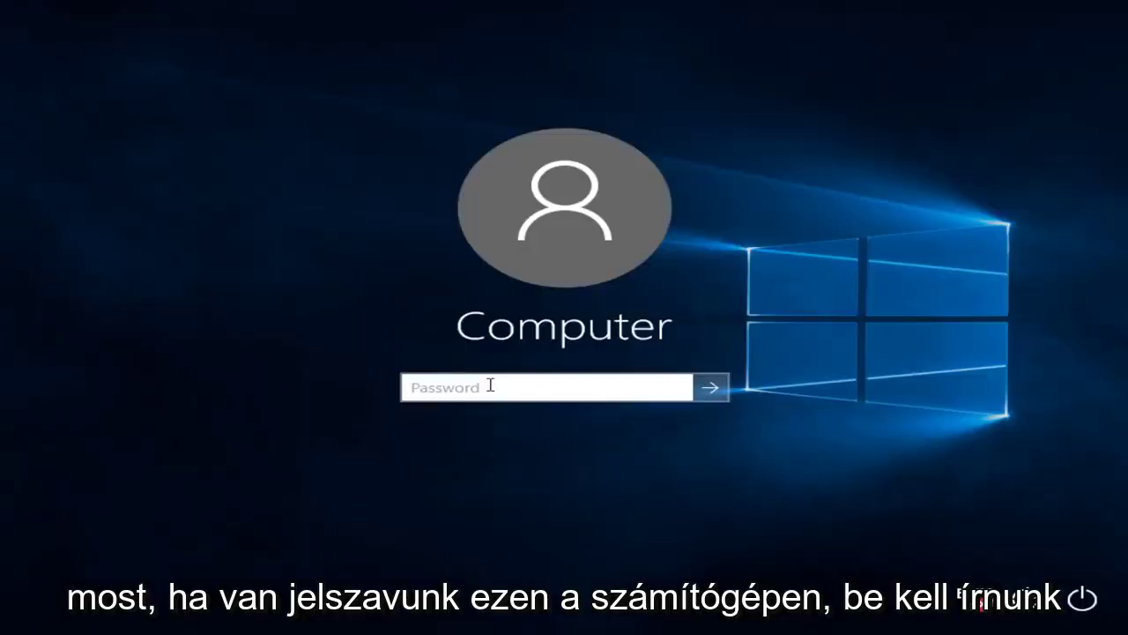
# Sign in to Safe Mode with the account password and launch regedit from the Run box.
pyautogui.write('••••')
pyautogui.press('Return')
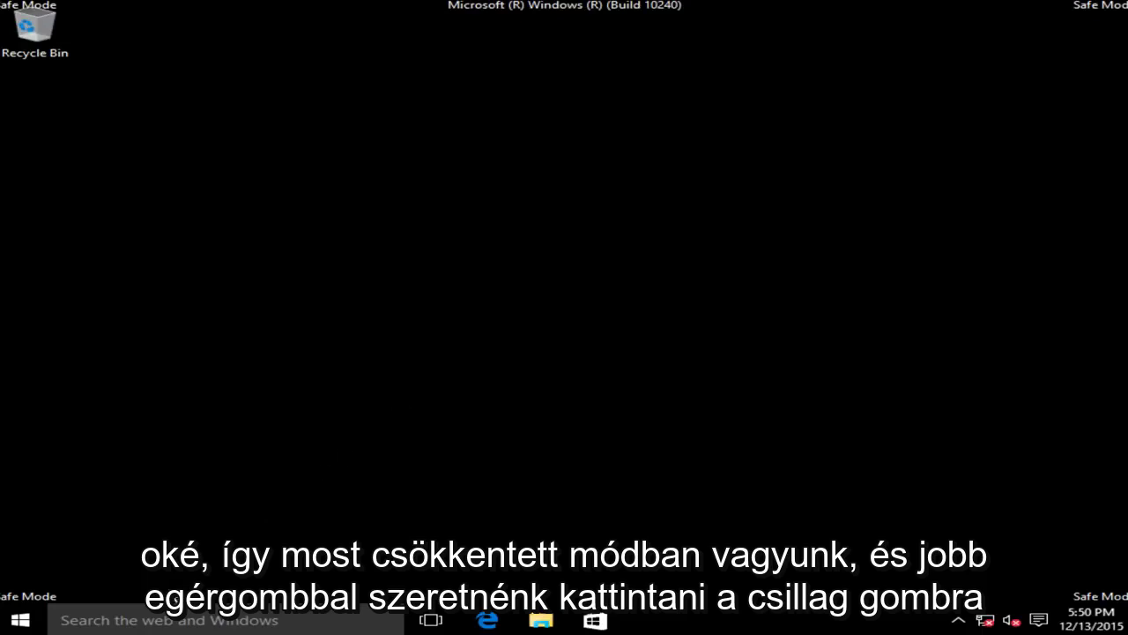
pyautogui.rightClick(14, 620)
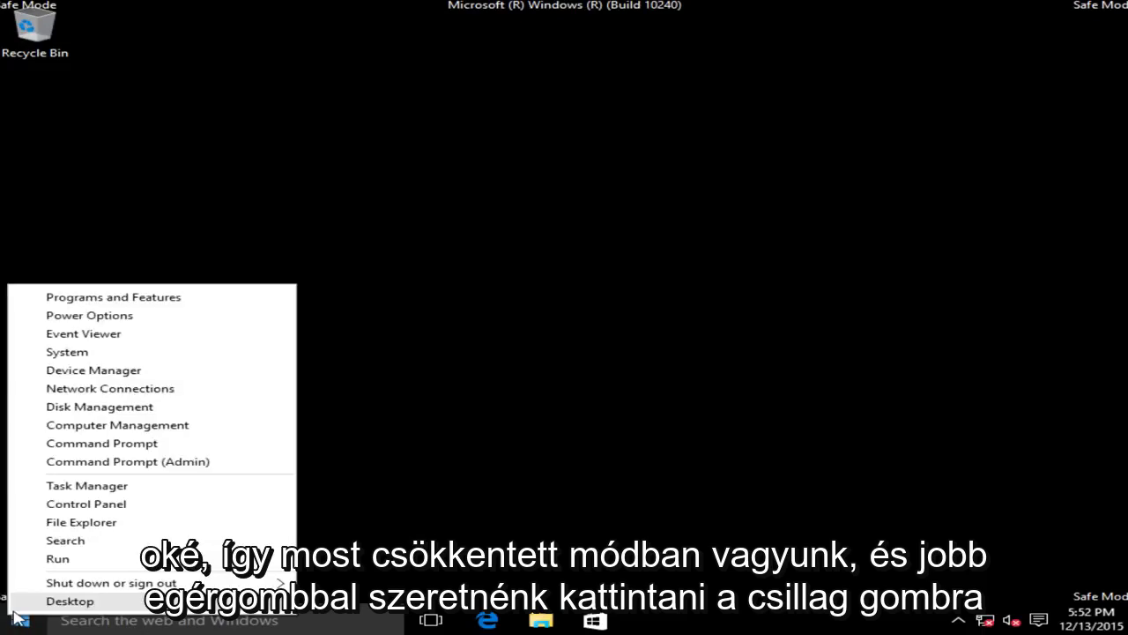
pyautogui.click(65, 564)
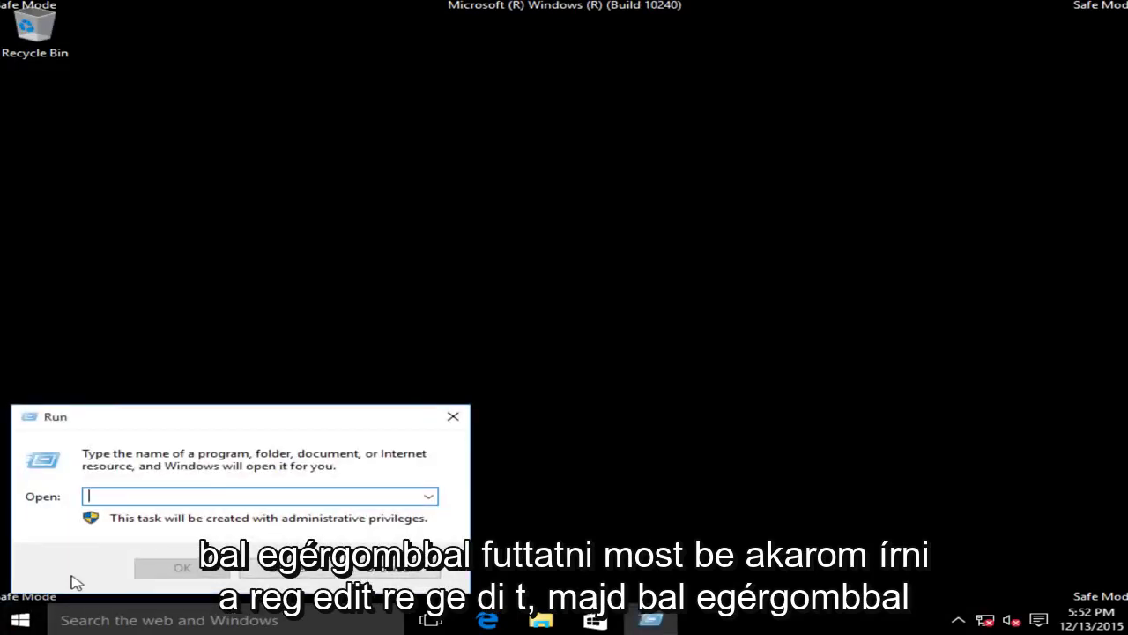
pyautogui.write('reg')
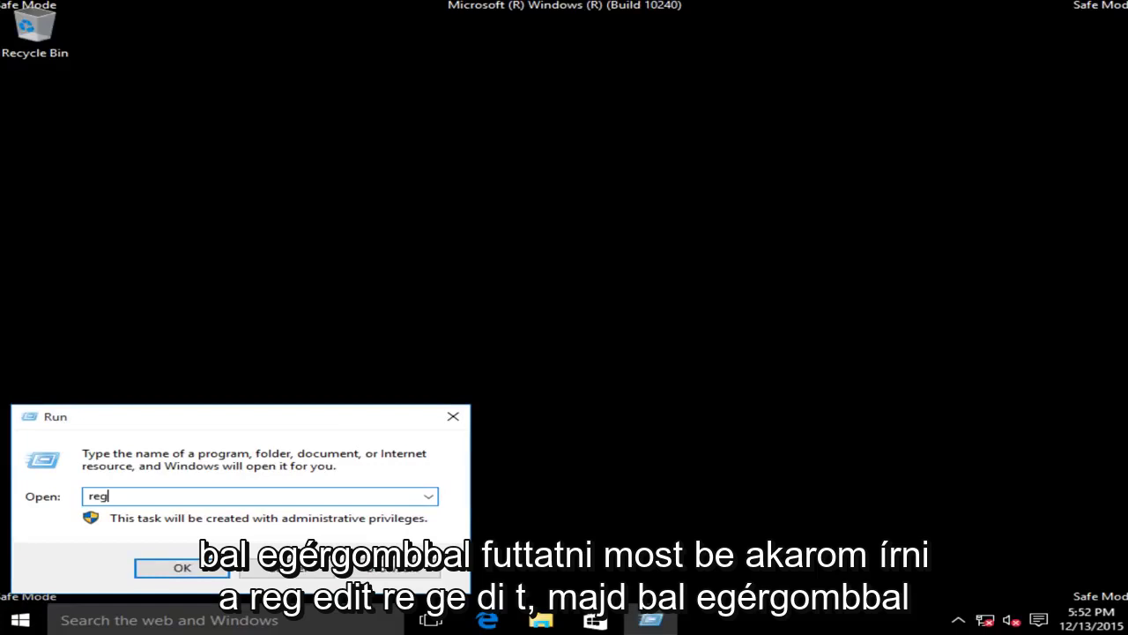
pyautogui.write('edit')
pyautogui.click(206, 569)
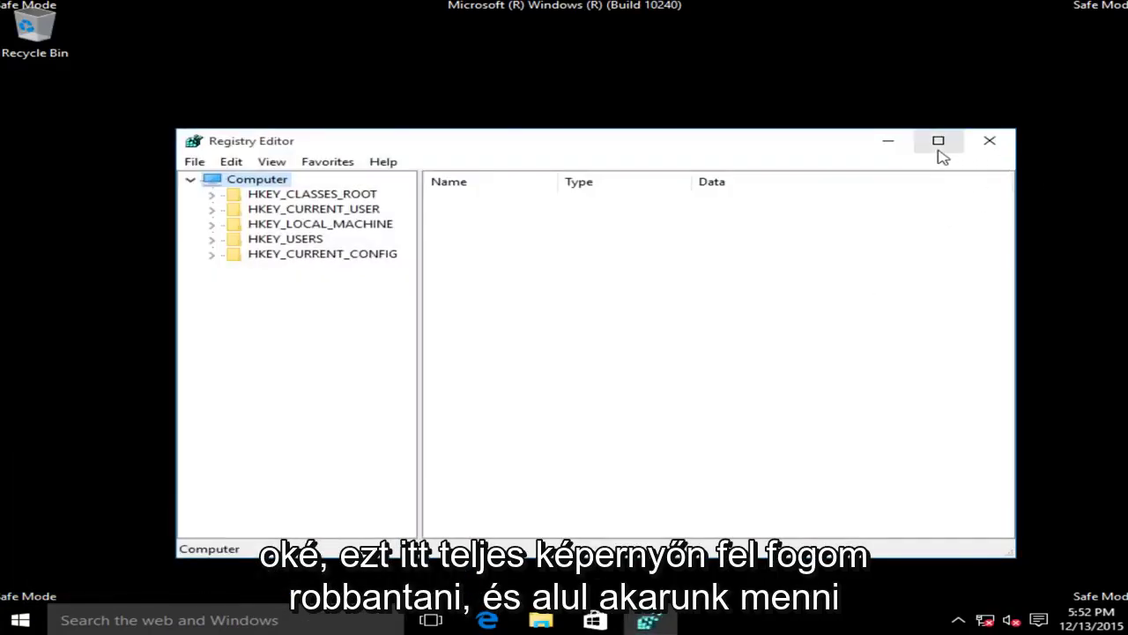
# Maximize Registry Editor and navigate to HKEY_CURRENT_USER\Software\Microsoft\Windows\CurrentVersion\Internet Settings.
pyautogui.click(938, 146)
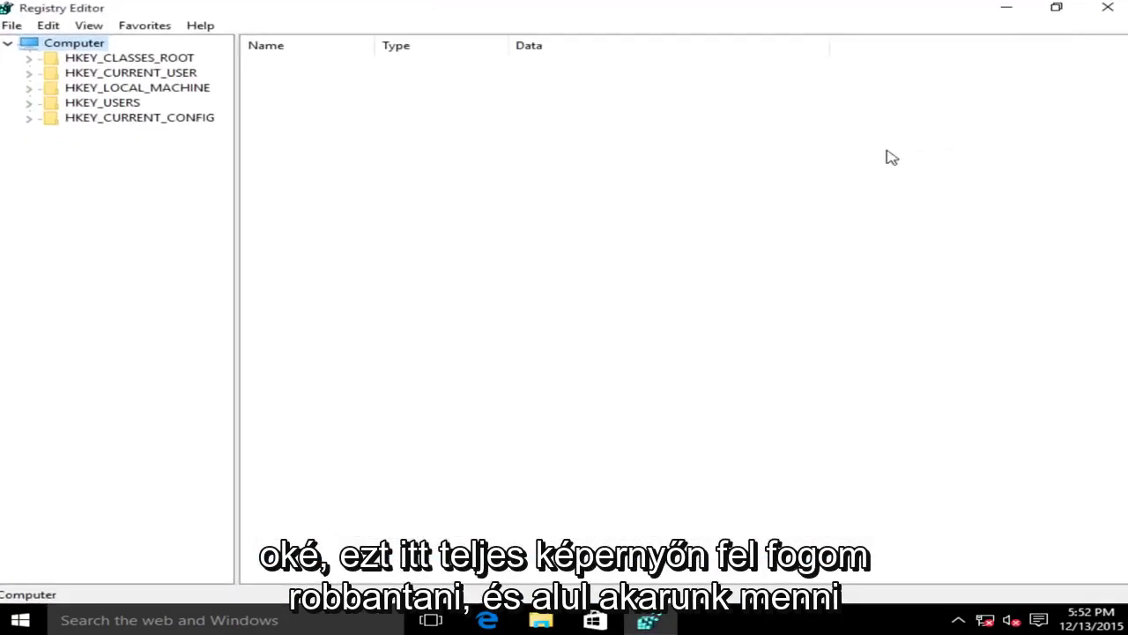
pyautogui.click(64, 74)
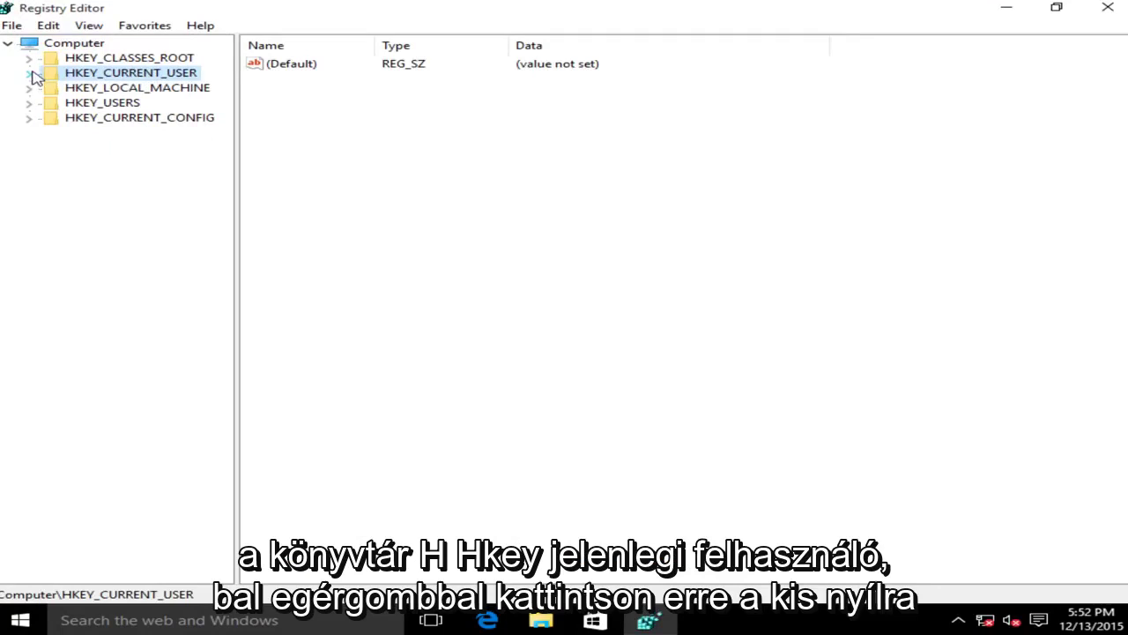
pyautogui.click(29, 74)
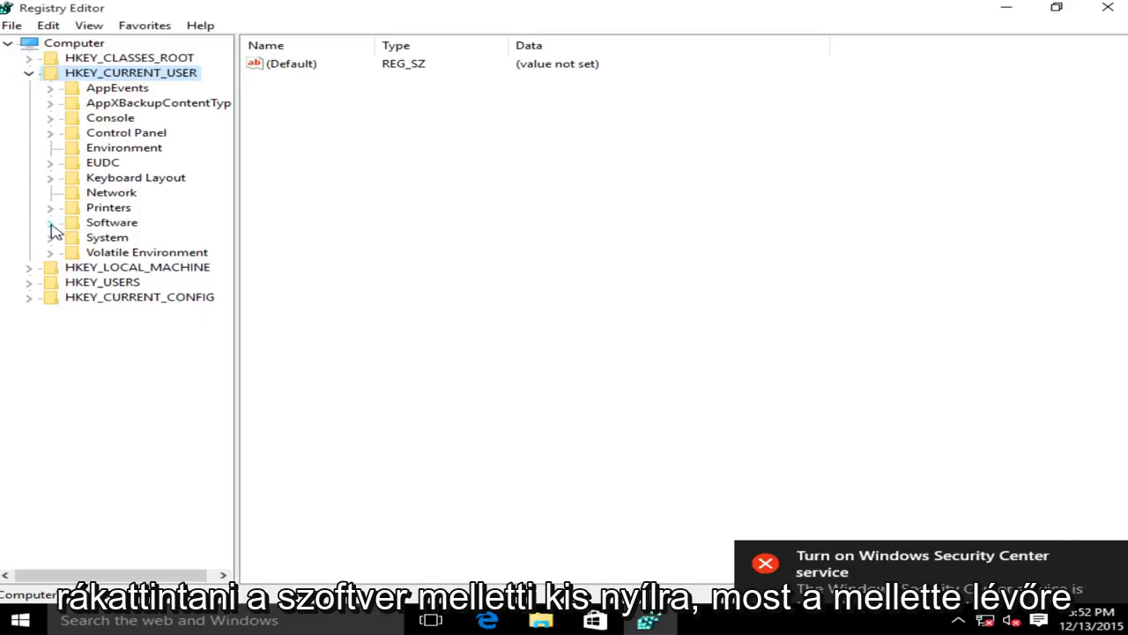
pyautogui.click(50, 223)
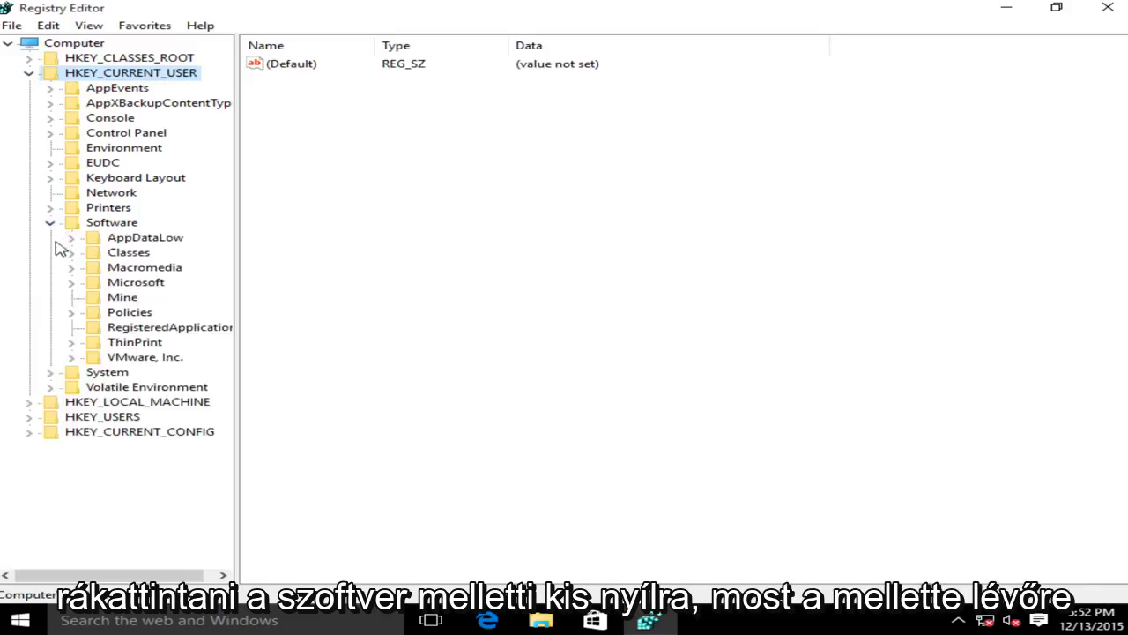
pyautogui.click(72, 283)
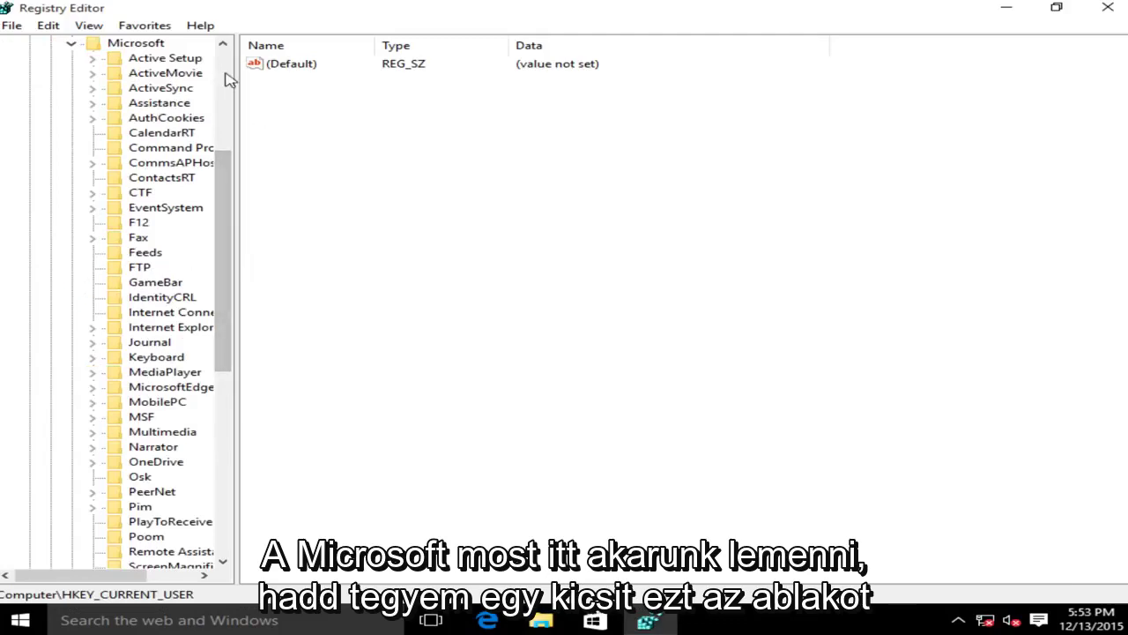
pyautogui.moveTo(236, 70); pyautogui.dragTo(323, 69)
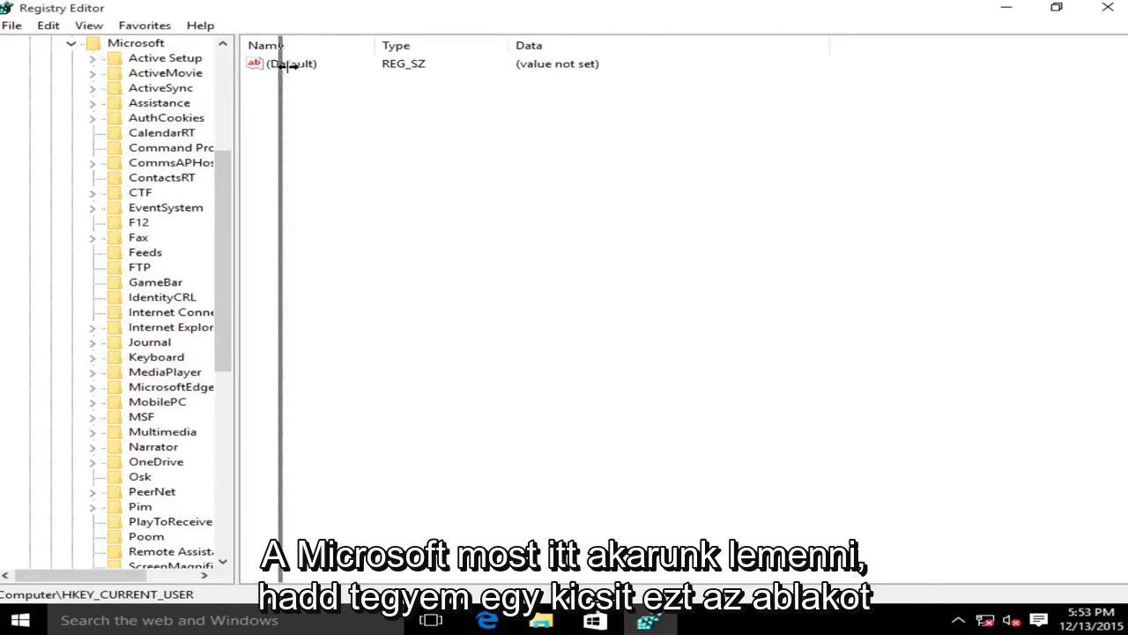
pyautogui.moveTo(300, 223)
pyautogui.mouseDown()
pyautogui.moveTo(312, 252)
pyautogui.moveTo(312, 372)
pyautogui.mouseUp()
pyautogui.click(137, 431)
pyautogui.click(92, 432)
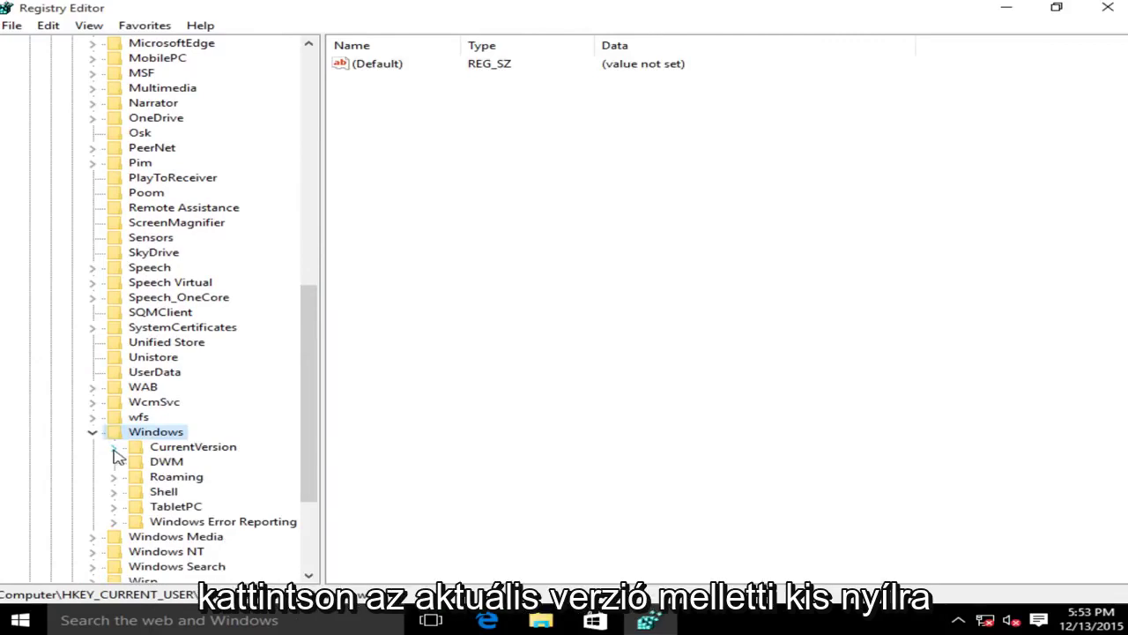
pyautogui.click(113, 447)
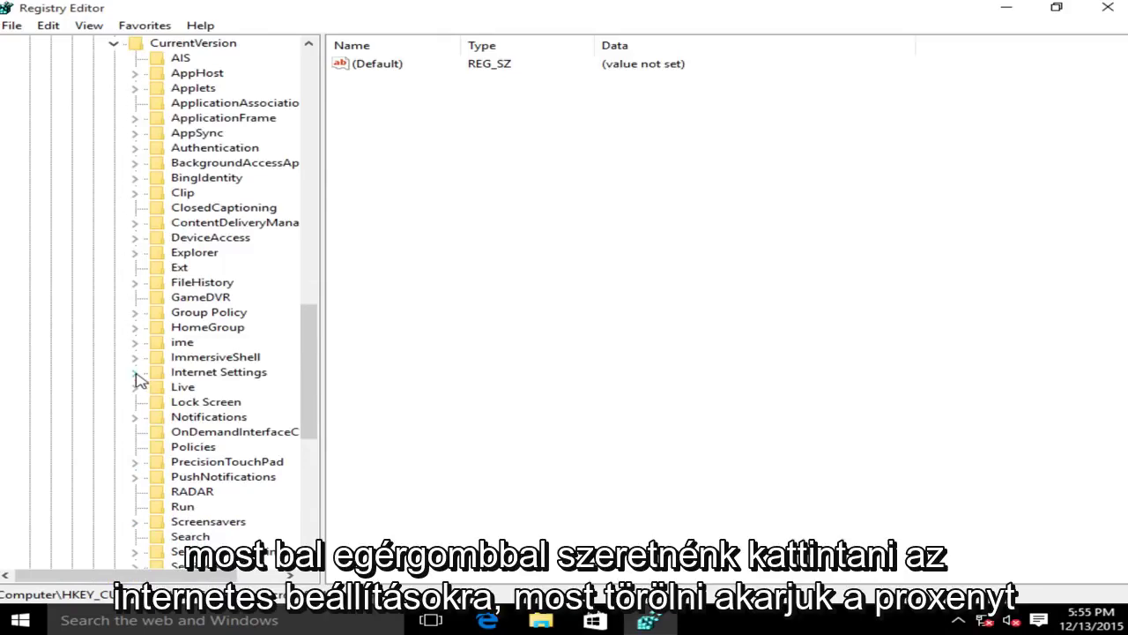
pyautogui.click(197, 374)
# Delete the ProxyEnable value from Internet Settings, confirming the deletion.
pyautogui.click(363, 175)
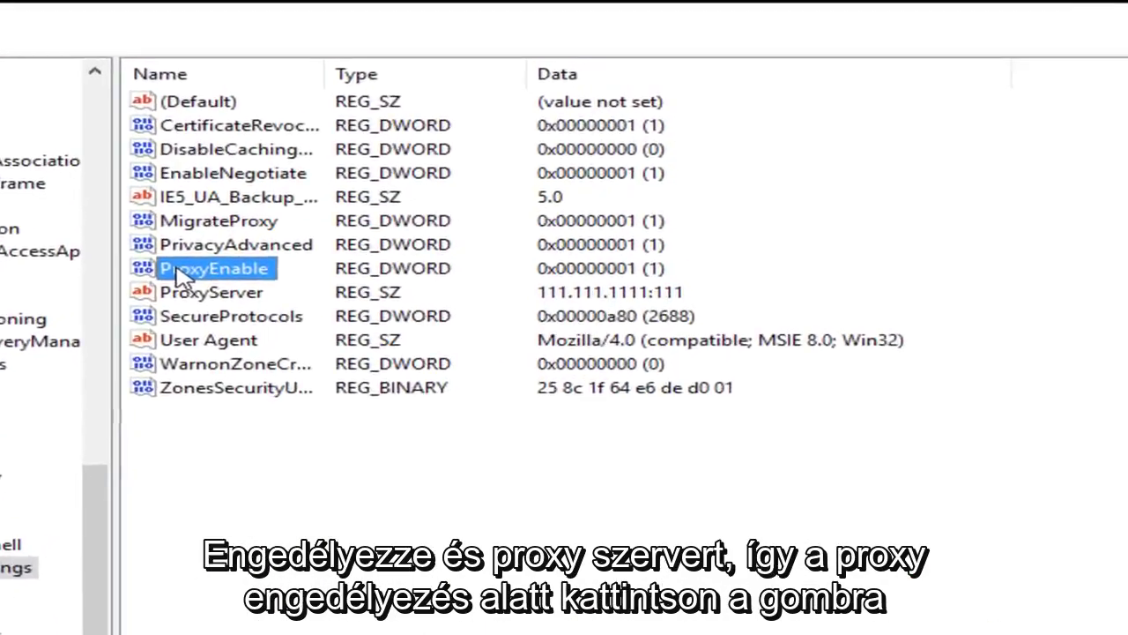
pyautogui.click(137, 324)
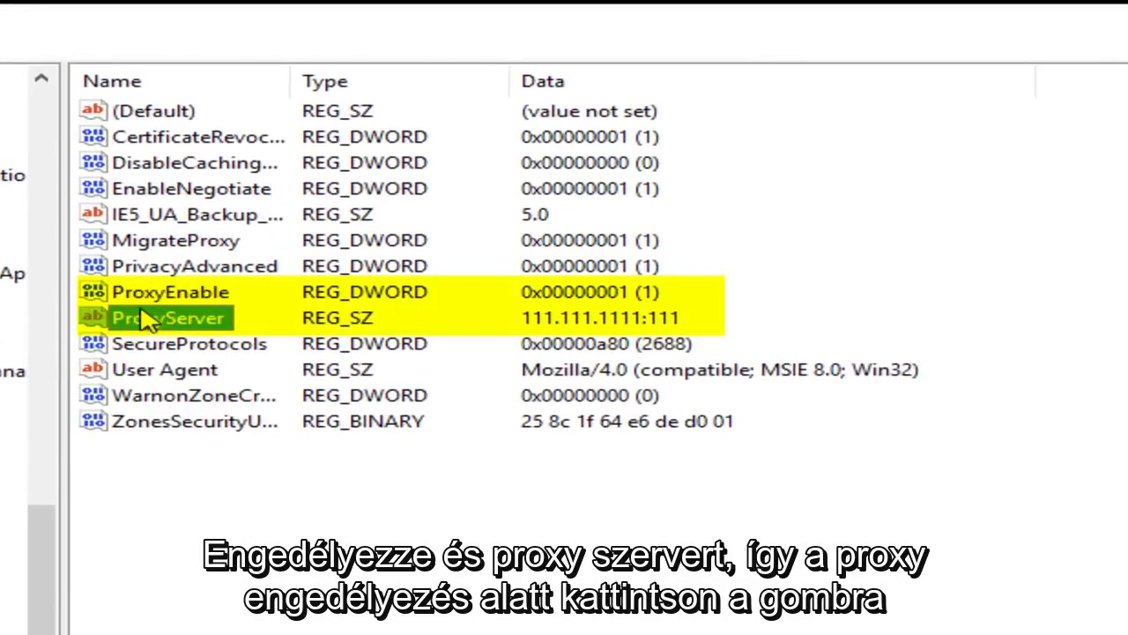
pyautogui.click(145, 299)
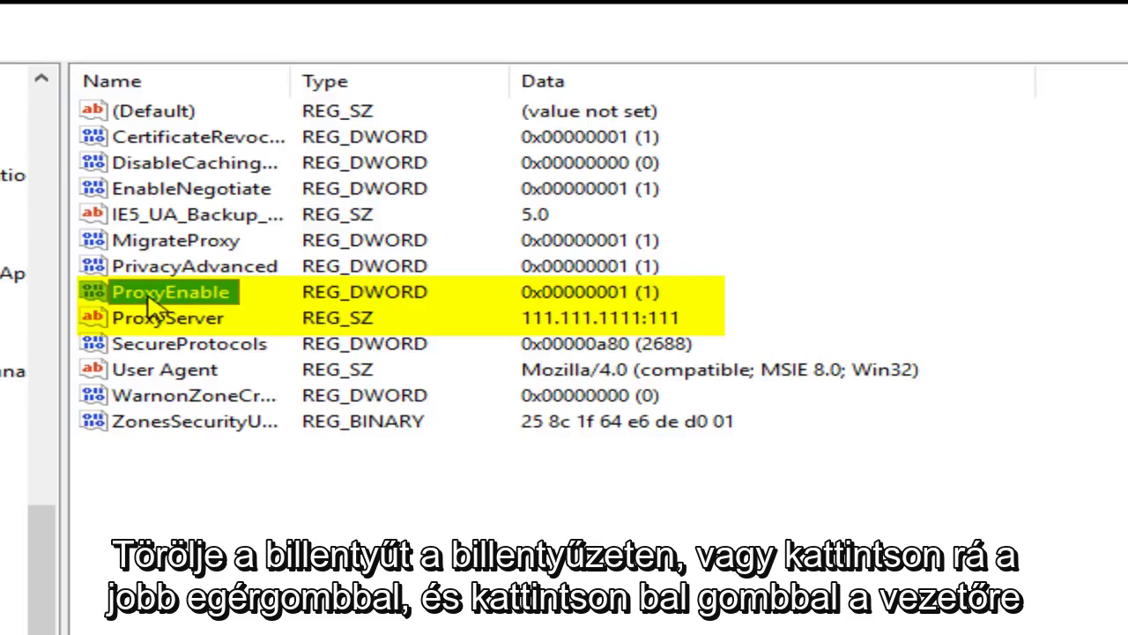
pyautogui.rightClick(147, 299)
pyautogui.click(227, 386)
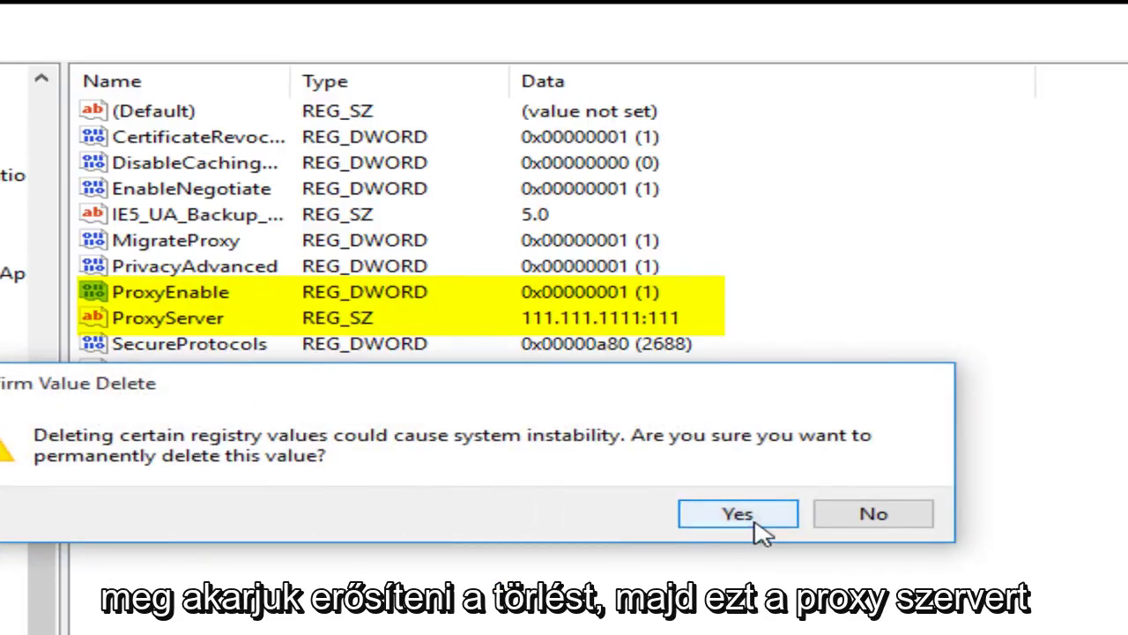
pyautogui.click(754, 522)
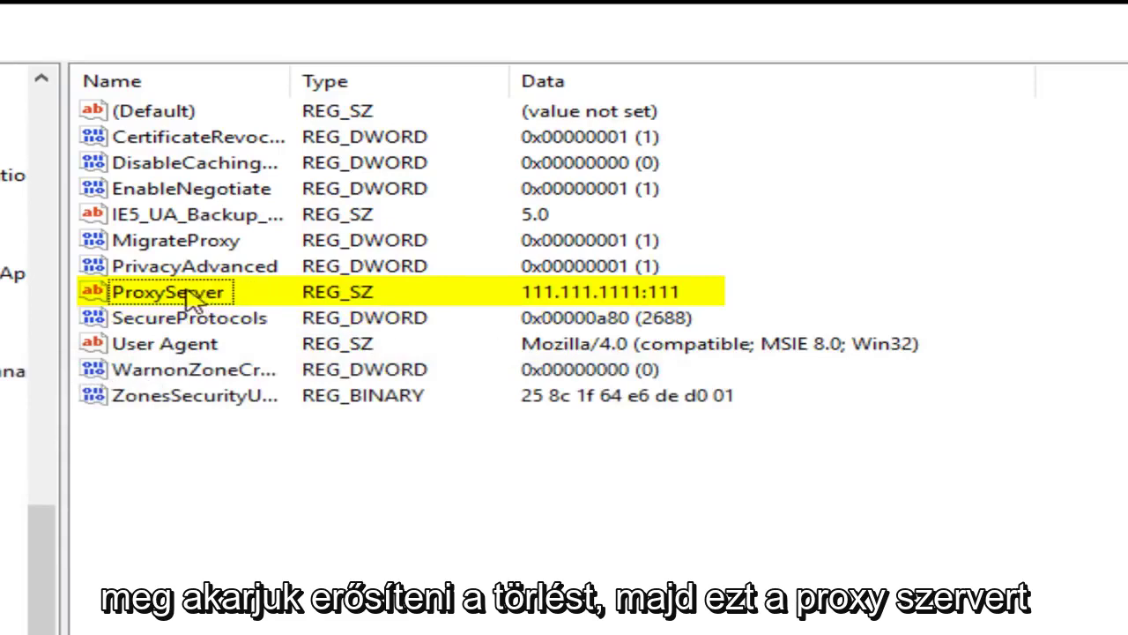
# Delete the ProxyServer value as well, confirming with Yes.
pyautogui.click(159, 299)
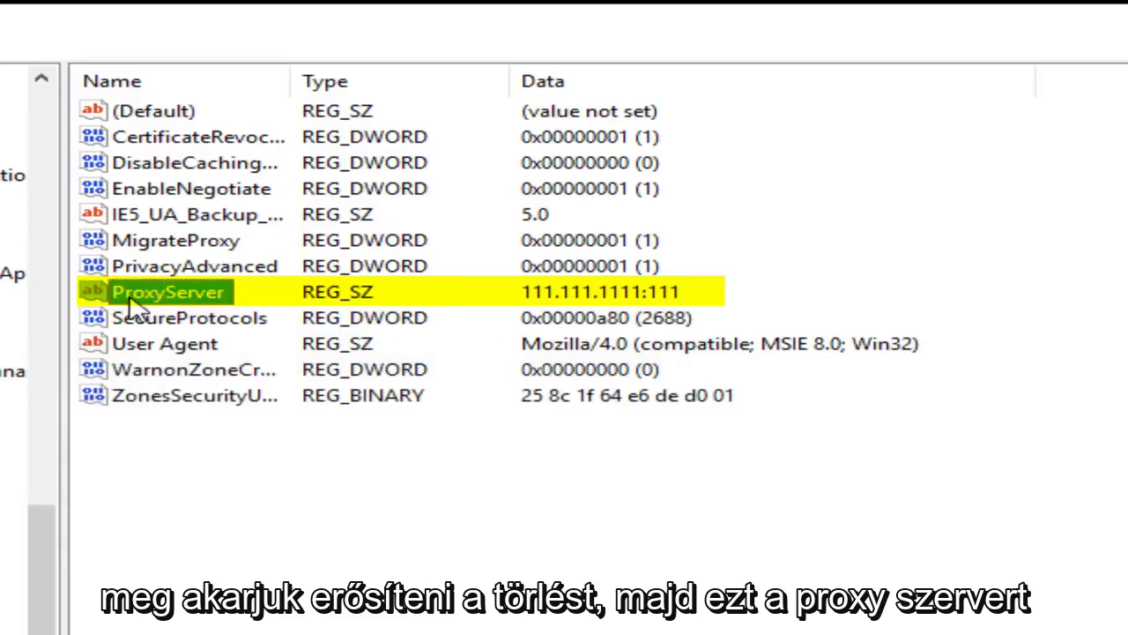
pyautogui.rightClick(175, 299)
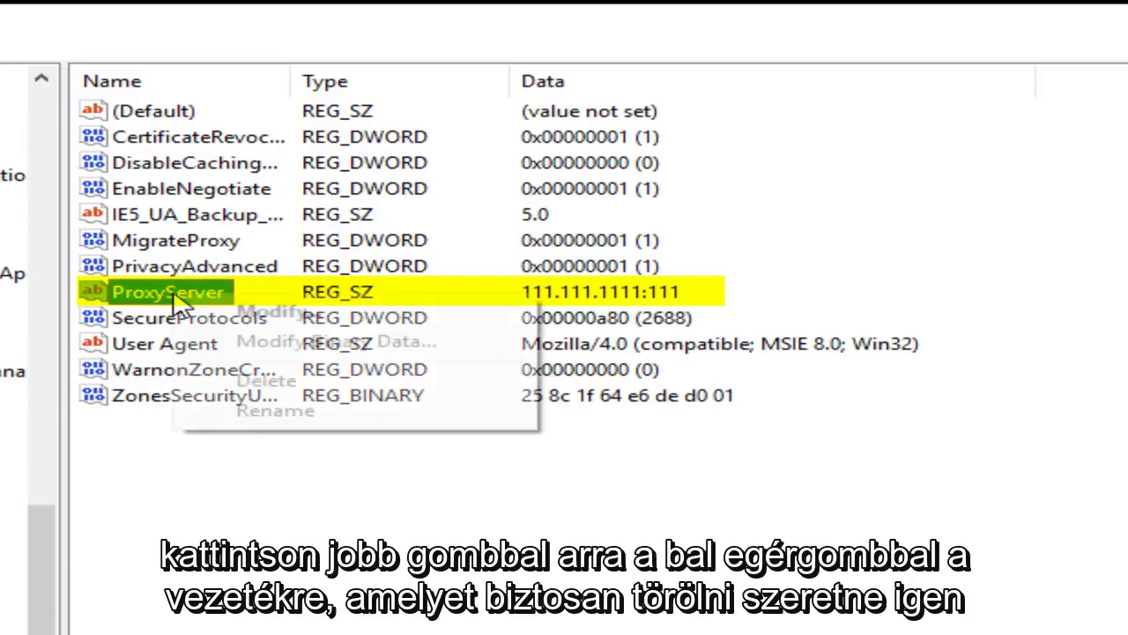
pyautogui.click(267, 386)
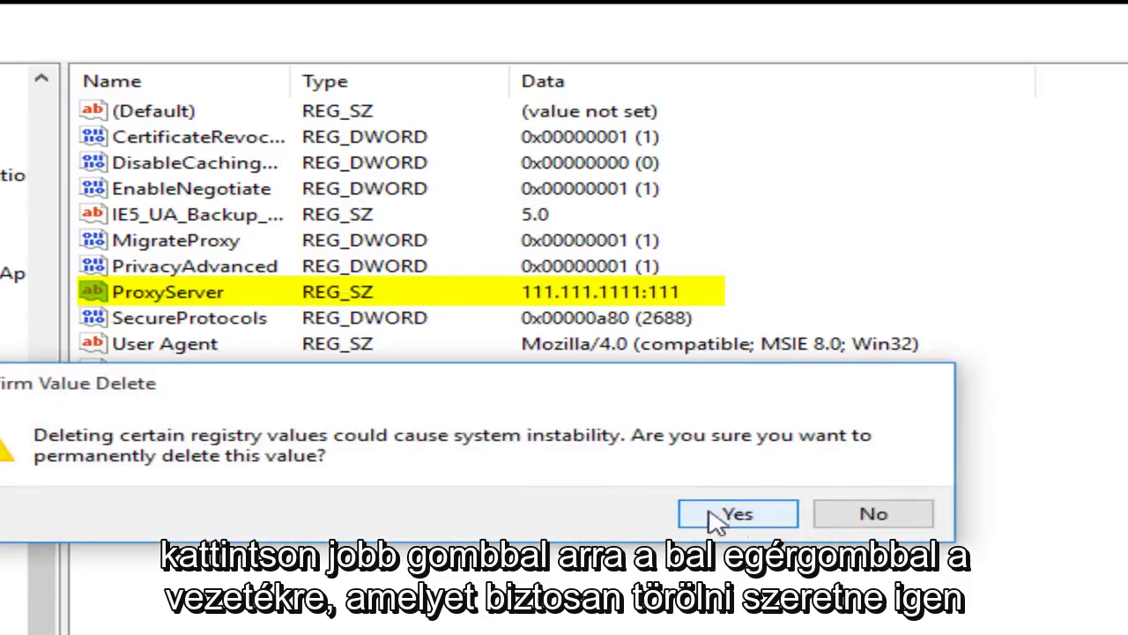
pyautogui.click(739, 517)
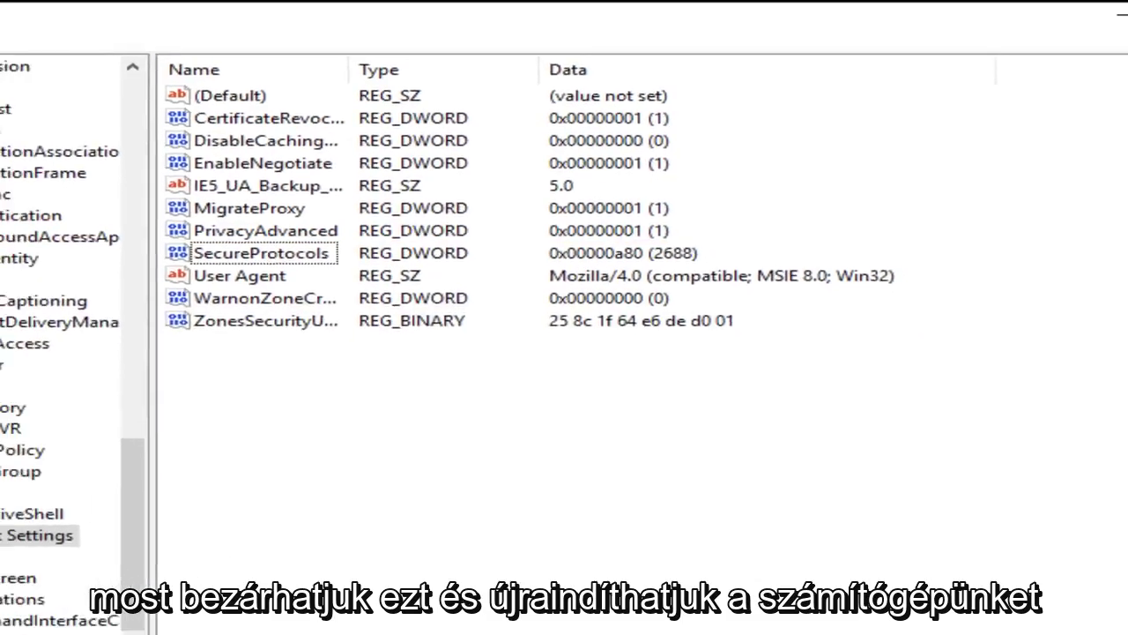
# Close Registry Editor and restart Windows from the Start quick menu.
pyautogui.click(1107, 11)
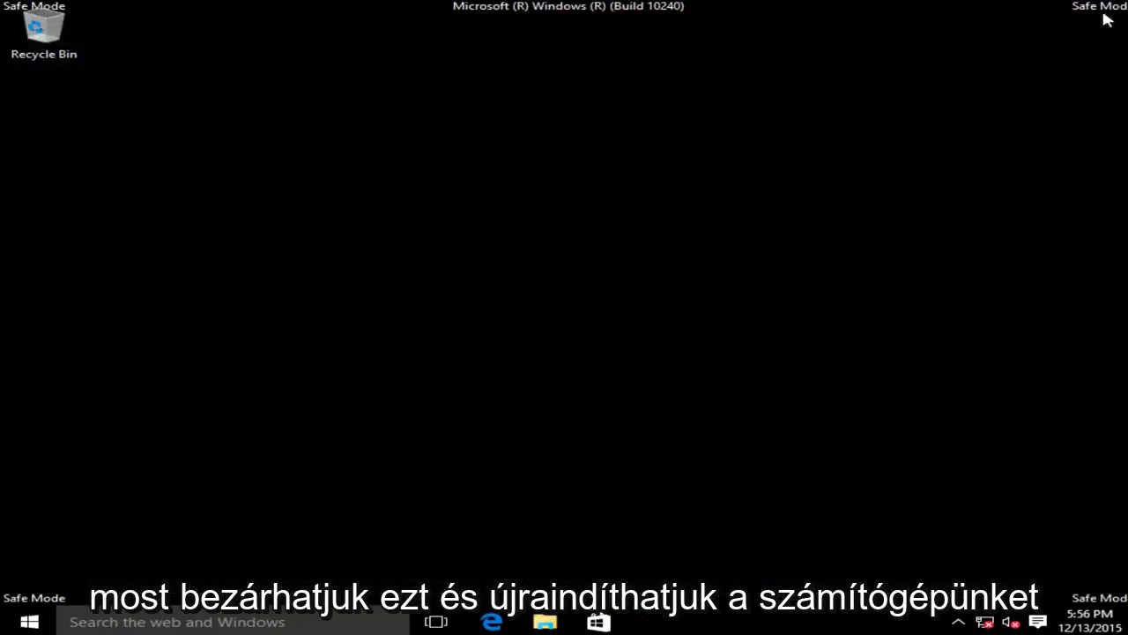
pyautogui.rightClick(35, 622)
pyautogui.moveTo(141, 587)
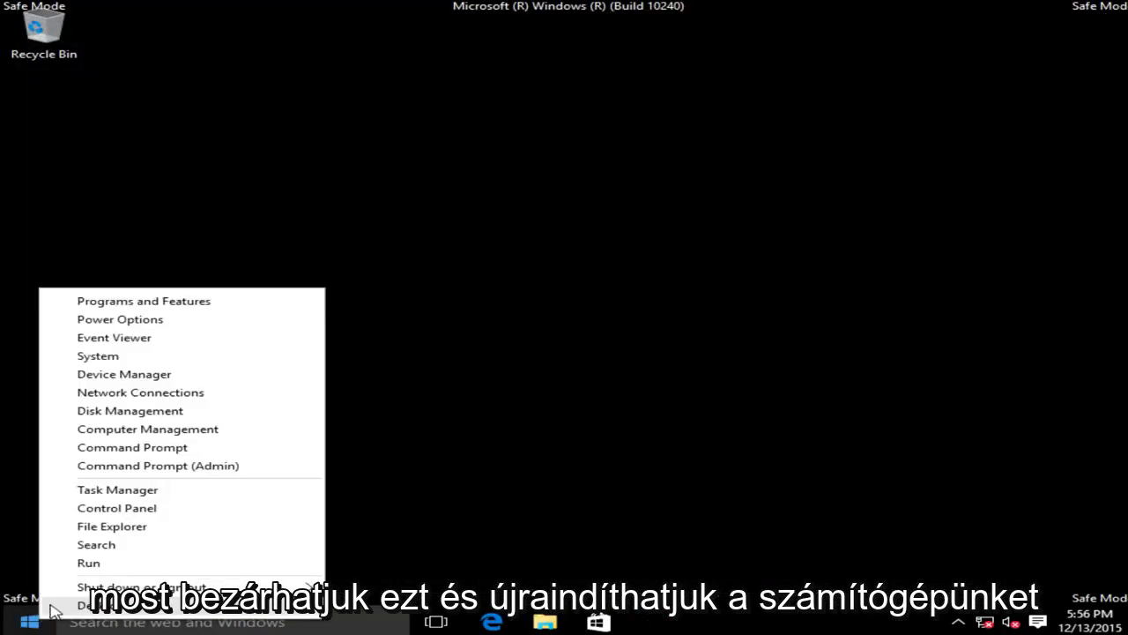
pyautogui.click(378, 623)
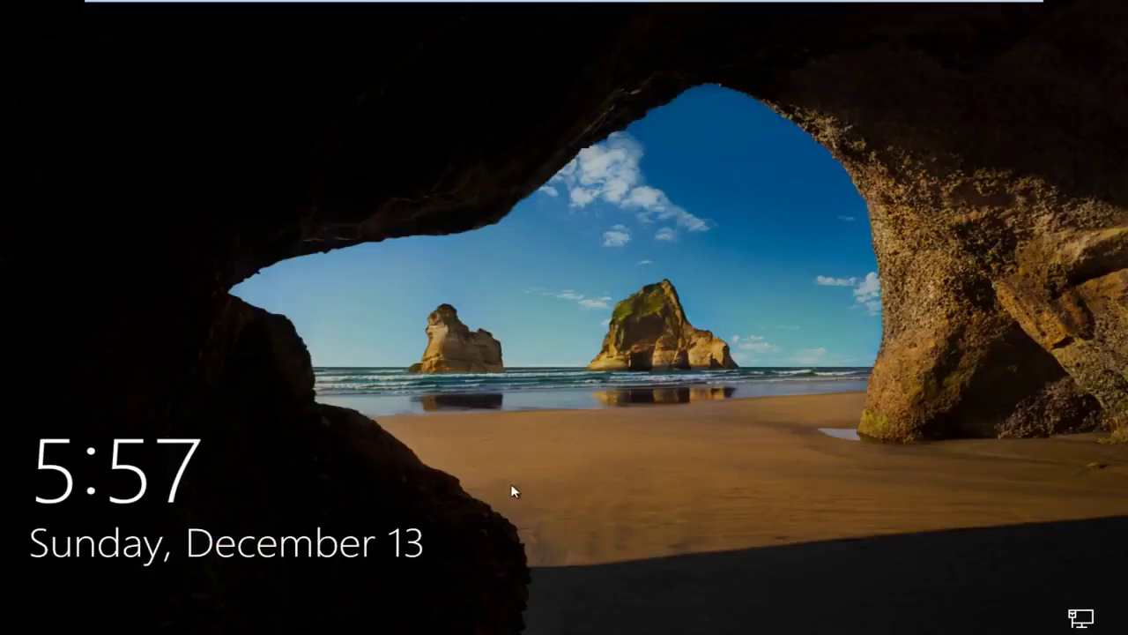
# Dismiss the lock screen and sign in with the account password.
pyautogui.moveTo(516, 492)
pyautogui.mouseDown()
pyautogui.moveTo(556, 203)
pyautogui.moveTo(563, 590)
pyautogui.mouseUp()
pyautogui.click(564, 590)
pyautogui.click(532, 377)
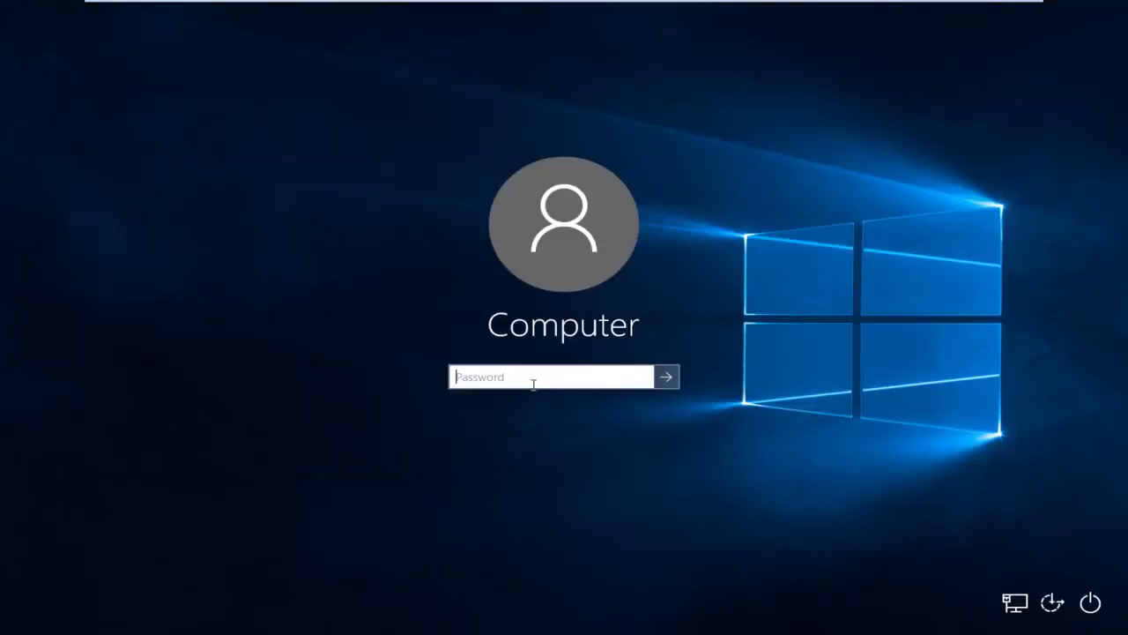
pyautogui.press('Return')
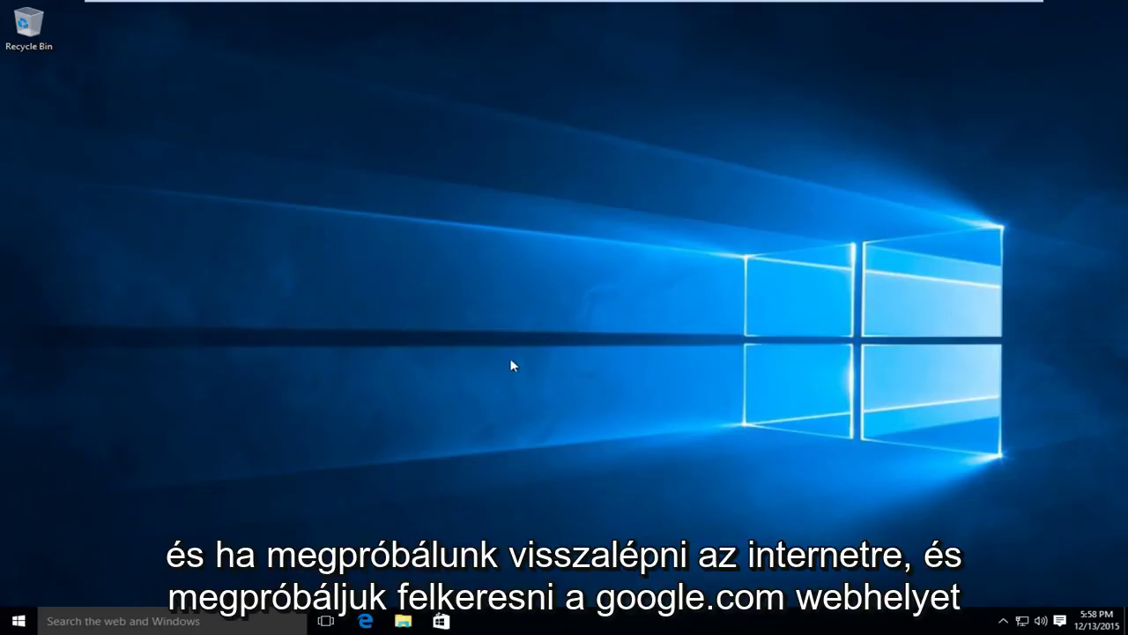
# Launch Edge from the taskbar and load google.com.
pyautogui.click(366, 622)
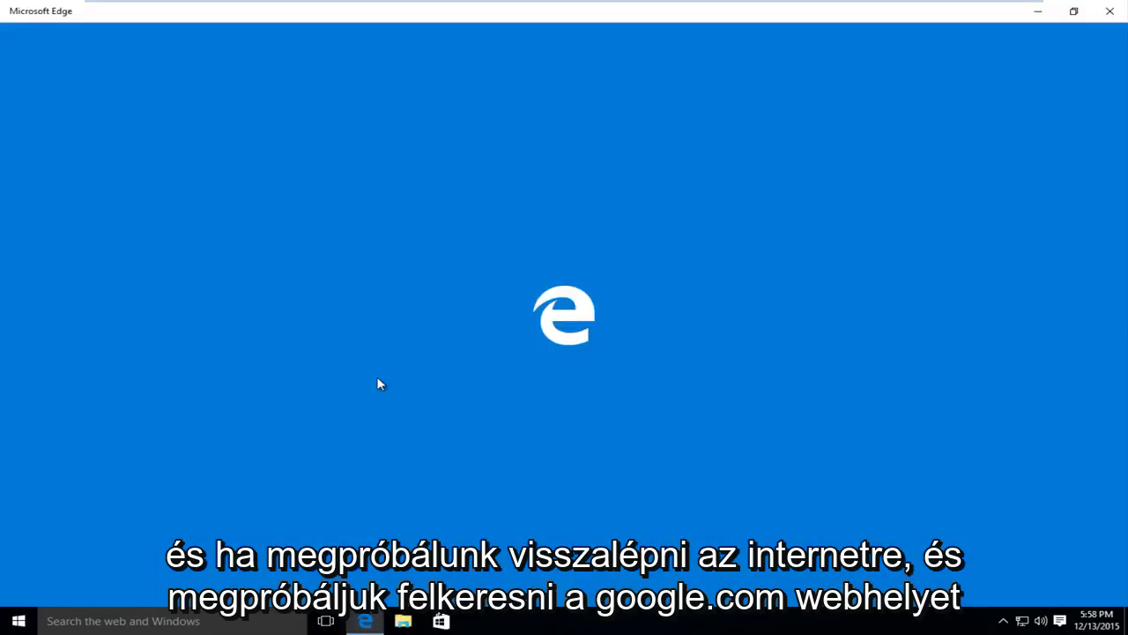
pyautogui.write('goog')
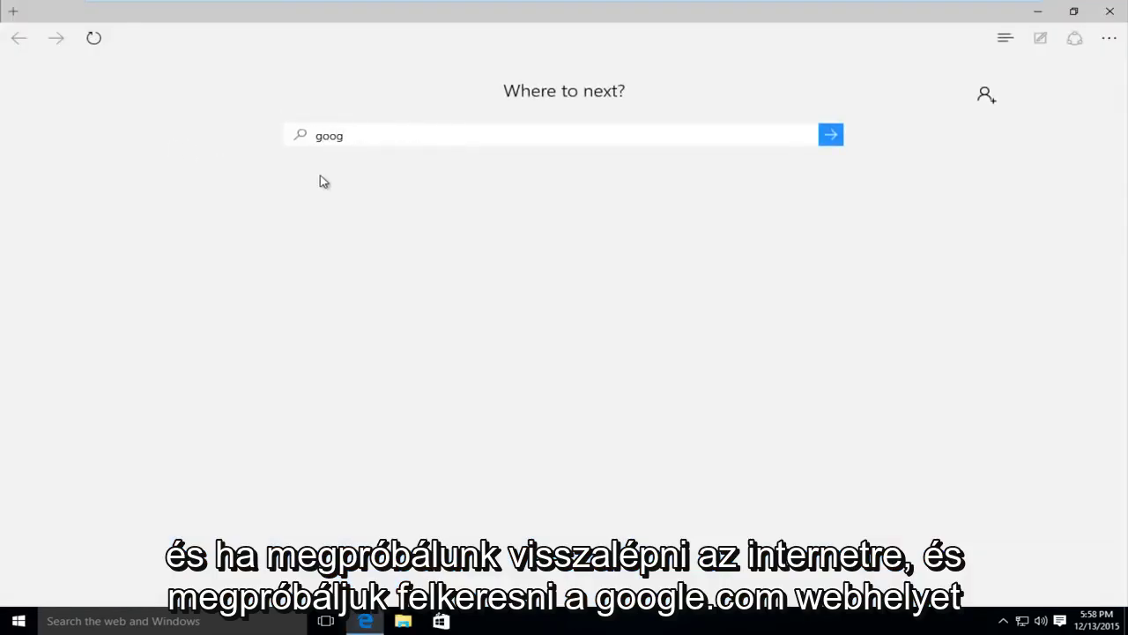
pyautogui.write('le.com')
pyautogui.press('Return')
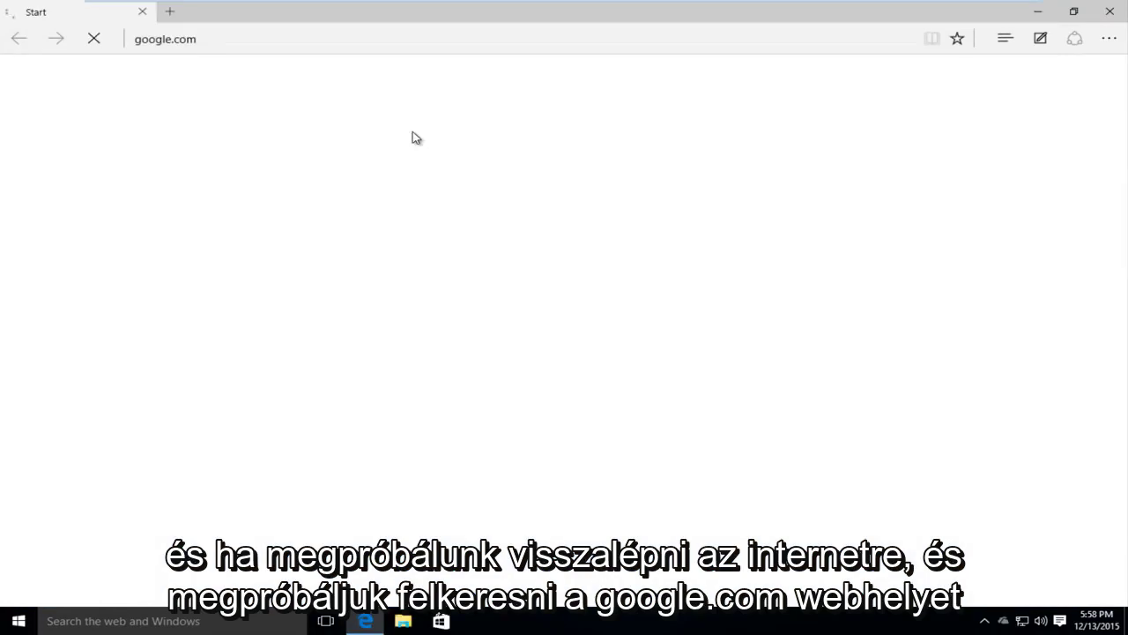